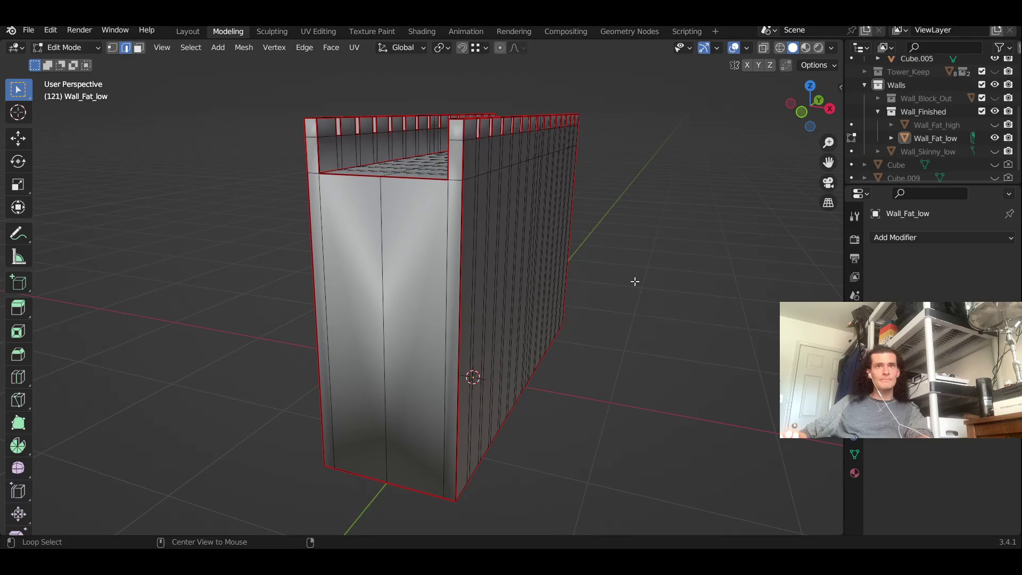
pyautogui.scroll(-4, 557, 285)
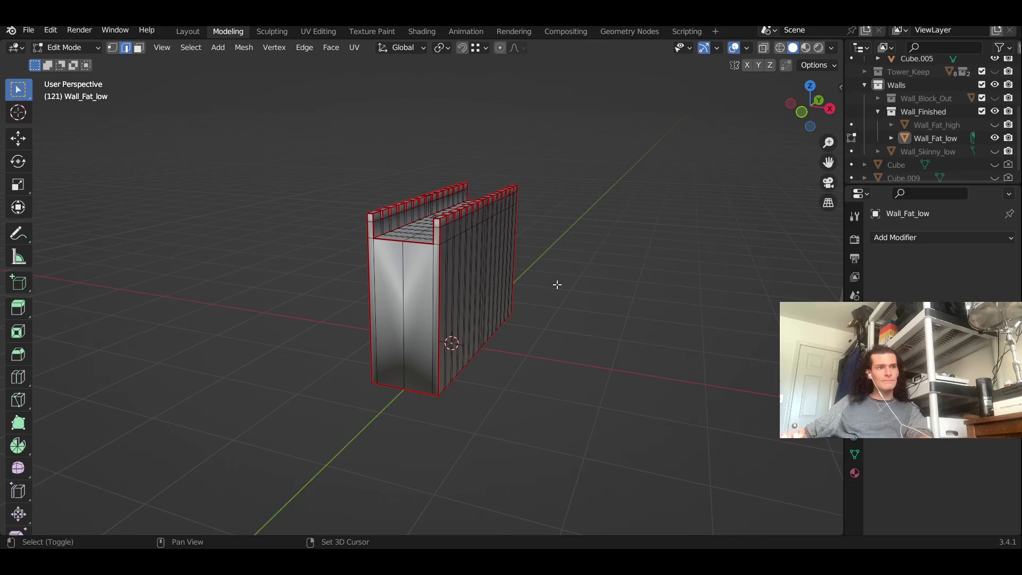
pyautogui.moveTo(557, 285); pyautogui.dragTo(631, 286, button='middle')
pyautogui.scroll(3, 631, 286)
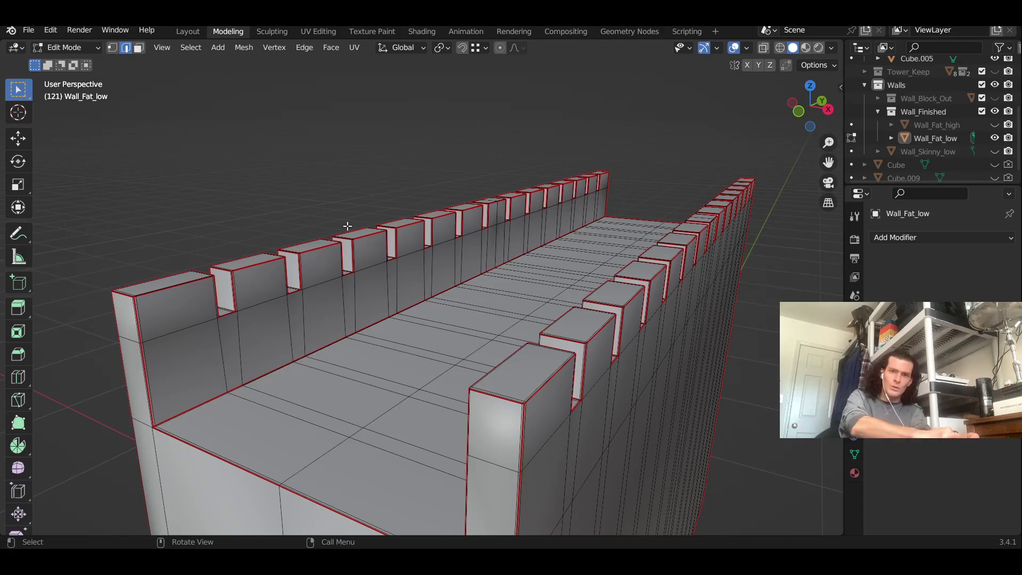
pyautogui.moveTo(347, 227); pyautogui.dragTo(378, 277, button='middle')
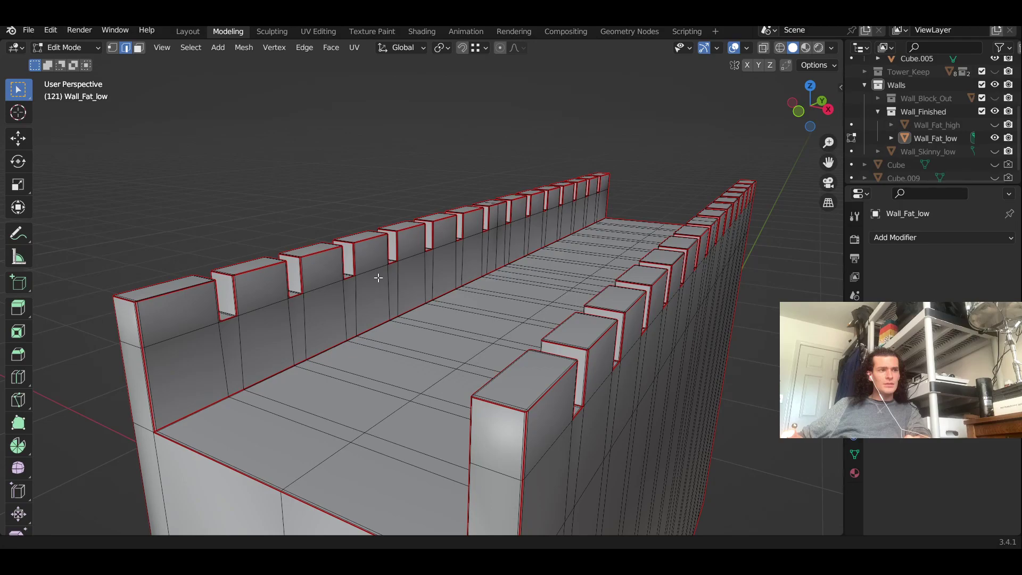
pyautogui.moveTo(378, 278); pyautogui.dragTo(508, 213, button='middle')
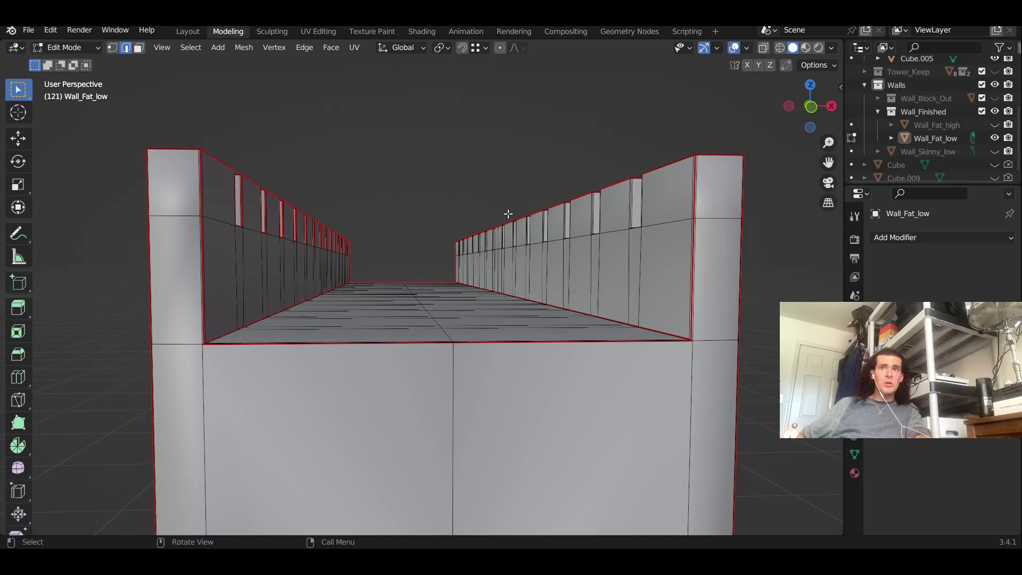
# Leave Edit Mode, view the fat wall from the front and duplicate it in place
pyautogui.press('Tab')
pyautogui.press('KP_1')
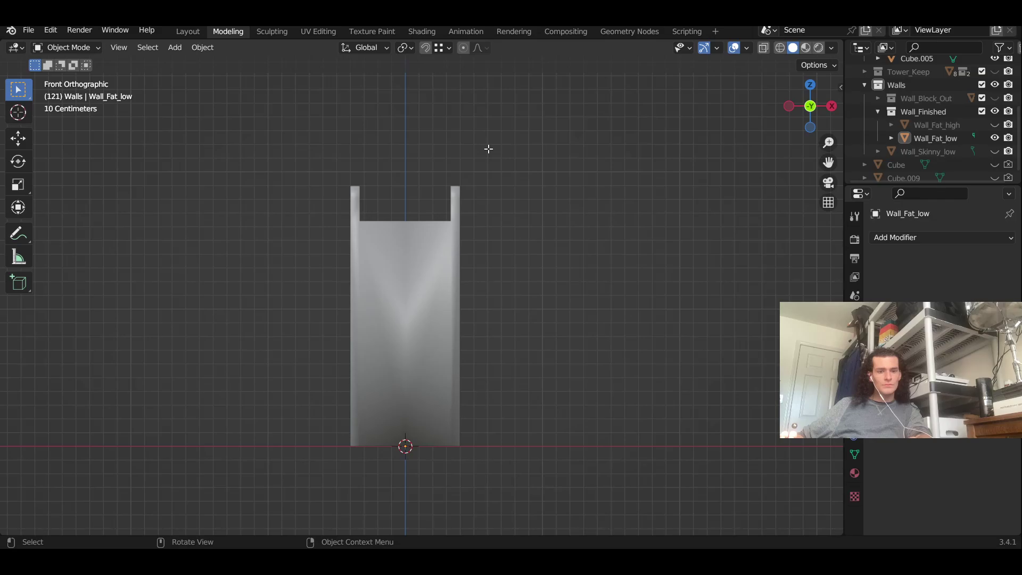
pyautogui.hotkey('shift', 'd')
pyautogui.press('Escape')
pyautogui.hotkey('shift', 'z')
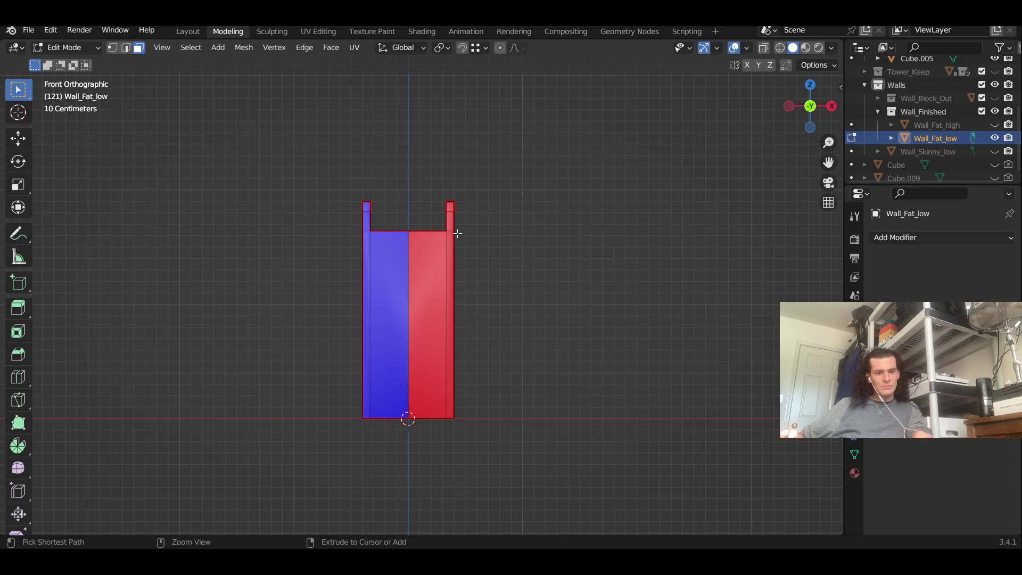
# Select all geometry in the wall's red half, through its full depth, from the front view
pyautogui.hotkey('shift', 'z')
pyautogui.moveTo(415, 184); pyautogui.dragTo(487, 439)
pyautogui.moveTo(490, 247); pyautogui.dragTo(479, 283, button='middle')
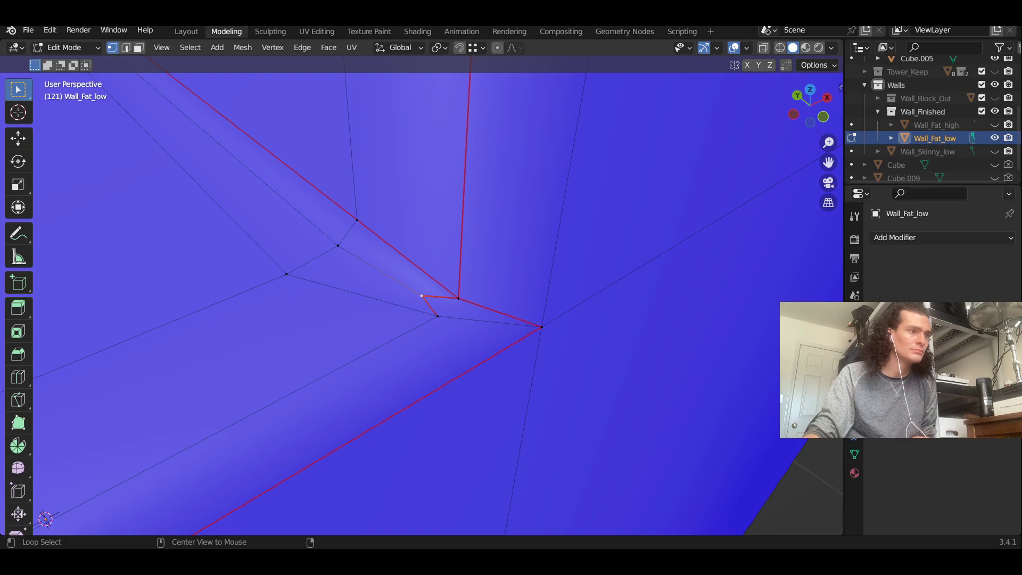
# Start a knife cut at the bevelled corner where the walkway meets the parapet
pyautogui.scroll(-12, 461, 364)
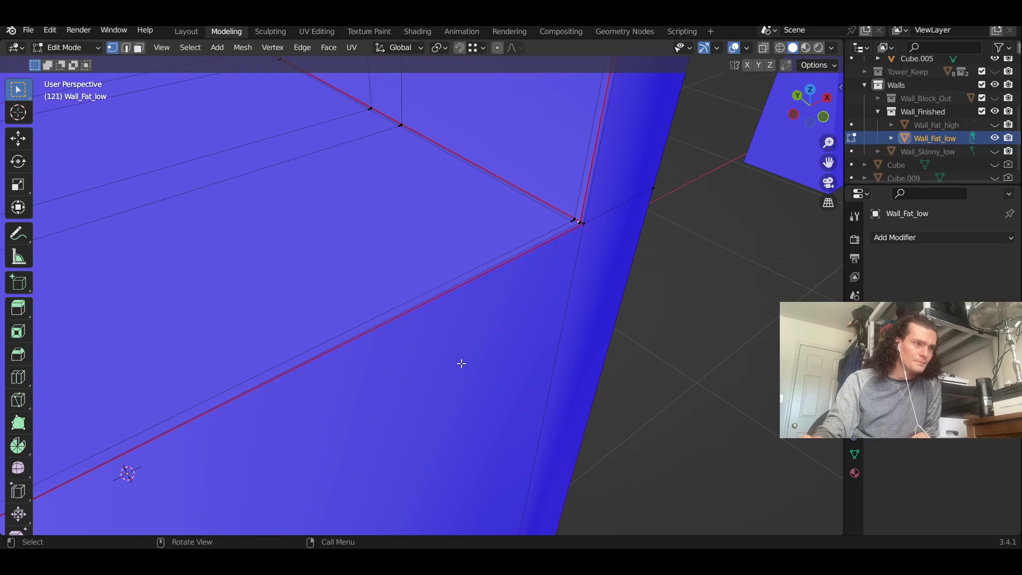
pyautogui.press('2')
pyautogui.moveTo(462, 364); pyautogui.dragTo(344, 387, button='middle')
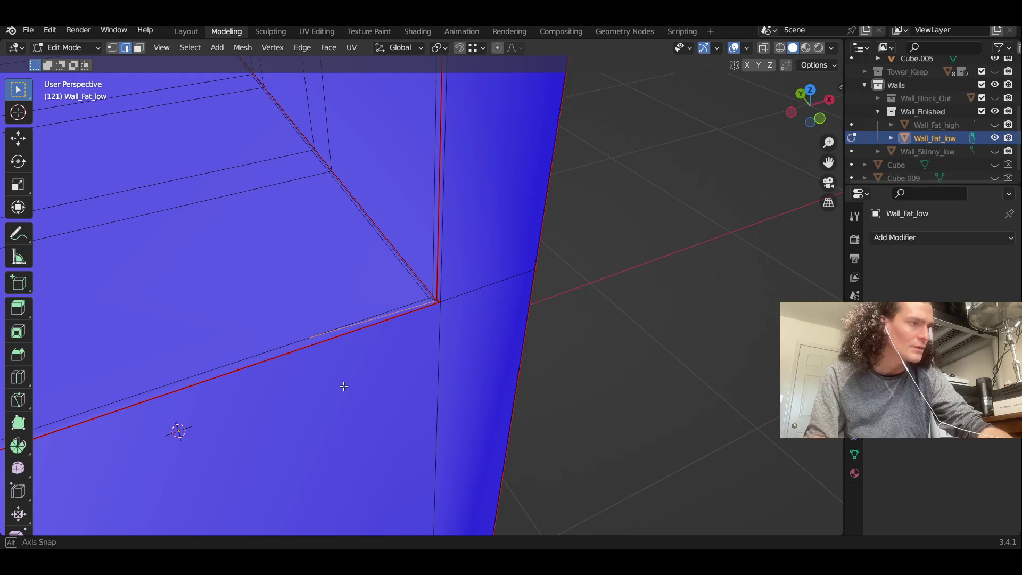
pyautogui.moveTo(344, 386); pyautogui.dragTo(373, 289, button='middle')
pyautogui.press('k')
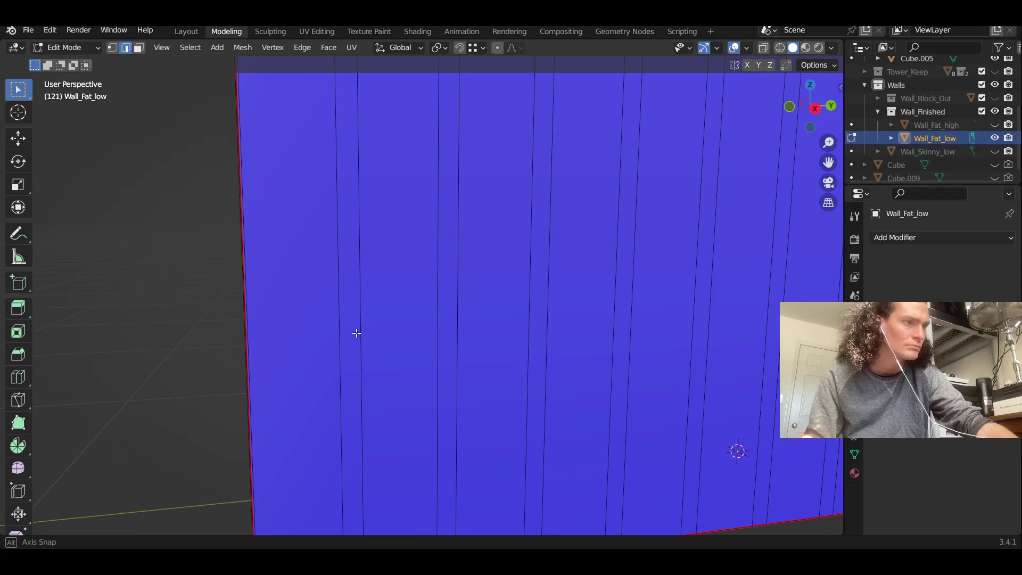
# Dissolve the selected surplus edges on the wall, including their vertices
pyautogui.moveTo(357, 334); pyautogui.dragTo(713, 364, button='middle')
pyautogui.hotkey('ctrl', 'x')
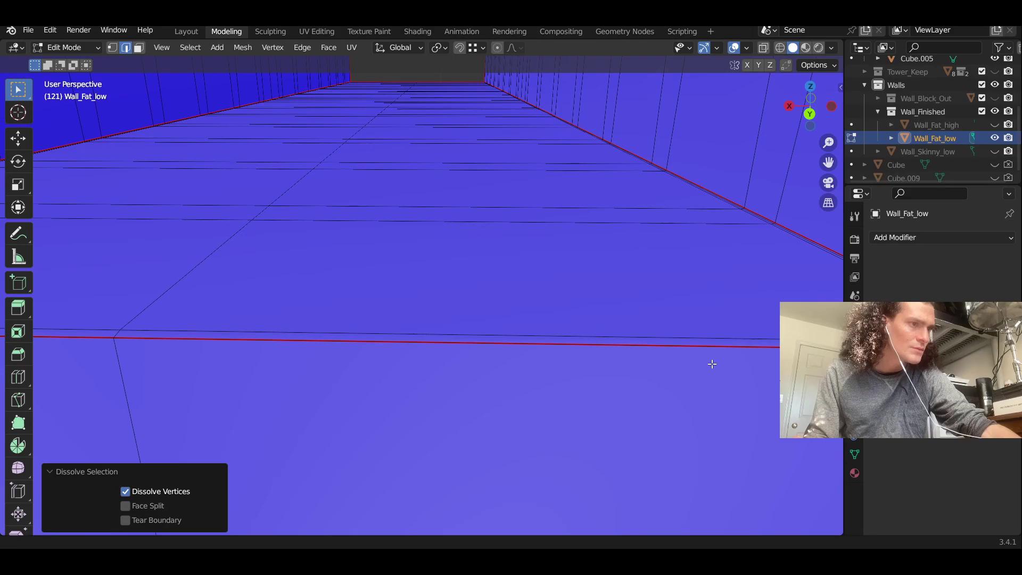
pyautogui.moveTo(713, 363); pyautogui.dragTo(723, 370, button='middle')
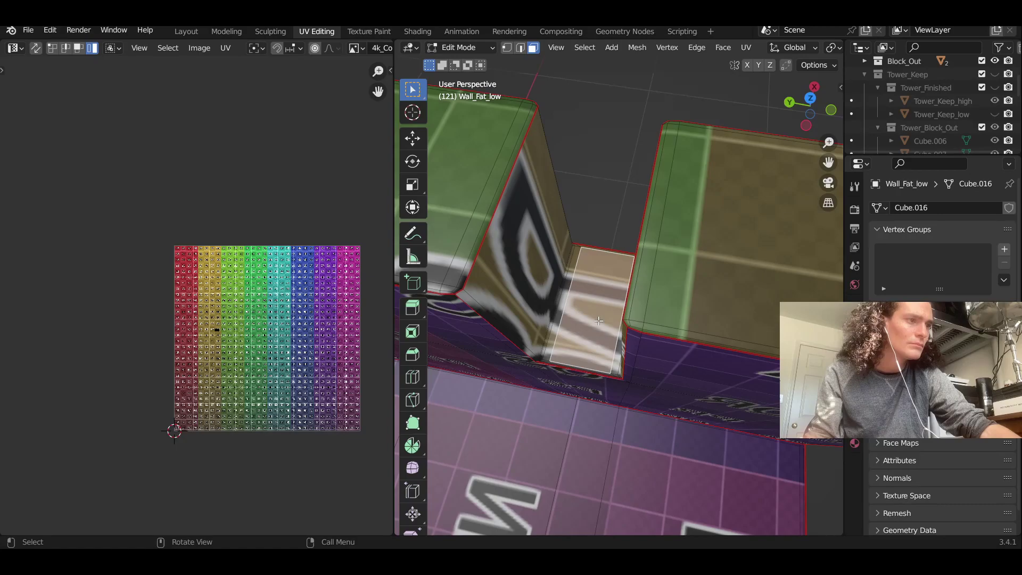
# Move the selected battlement-gap UV island outside the UV square, just beside its red edge
pyautogui.moveTo(599, 321); pyautogui.dragTo(668, 259, button='middle')
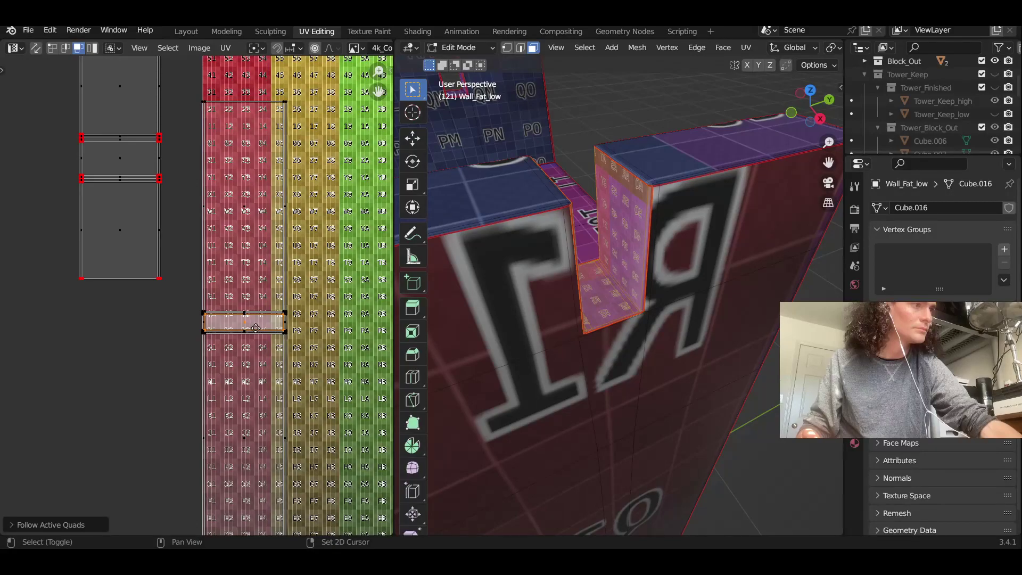
pyautogui.scroll(4, 256, 328)
pyautogui.press('g')
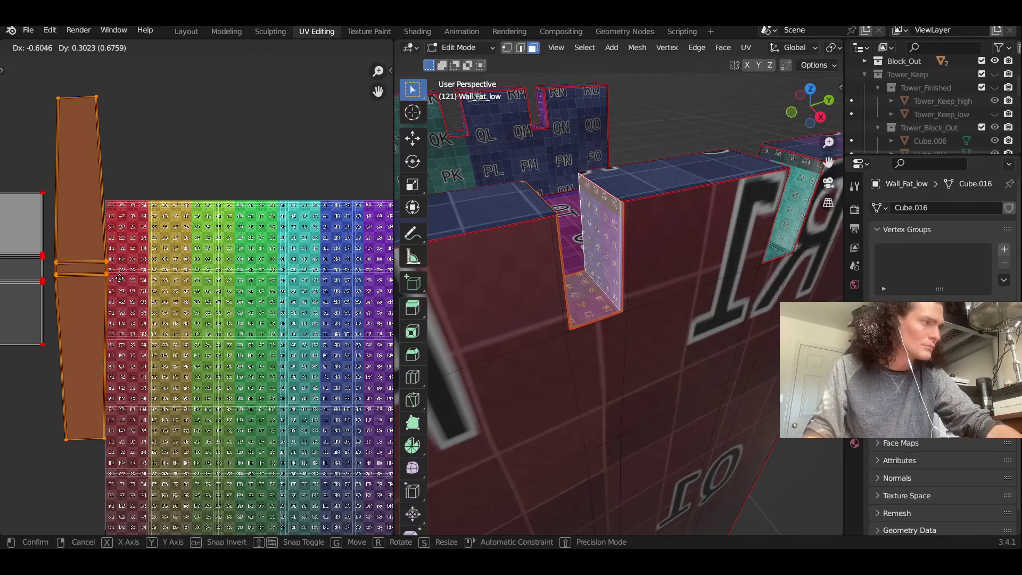
pyautogui.click(113, 289)
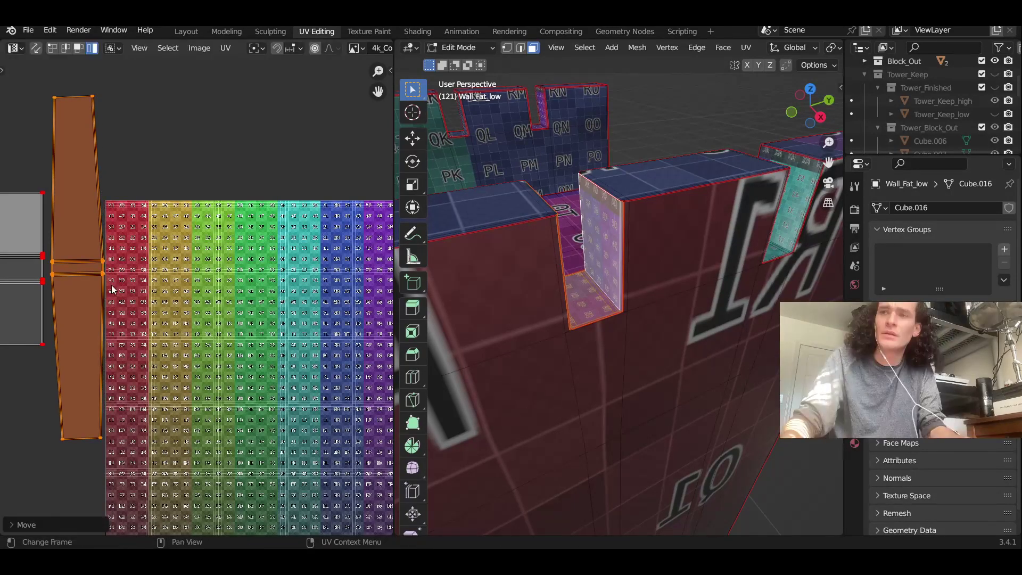
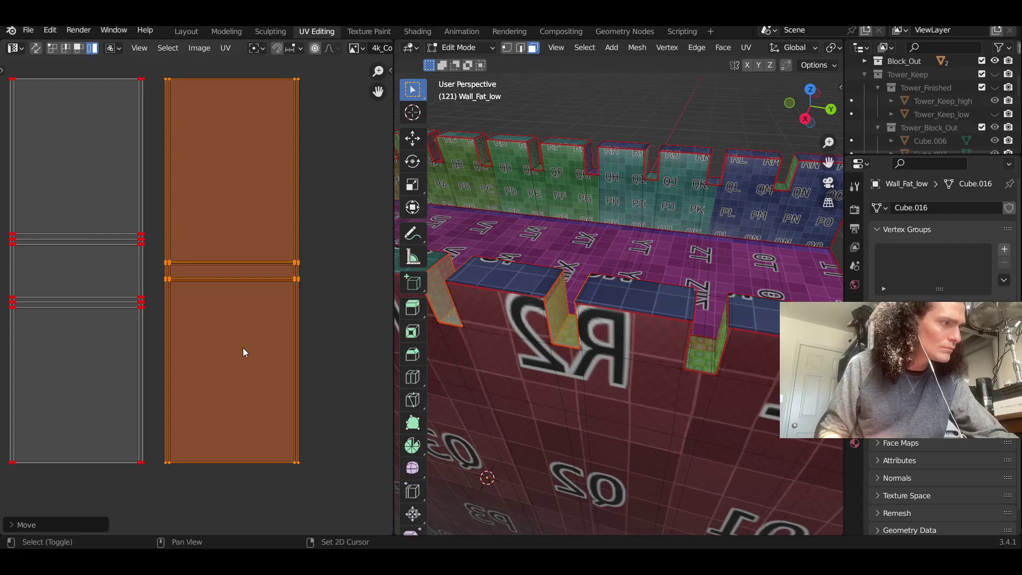
# Scale the straightened battlement-gap UV island along Y and box select its middle band
pyautogui.scroll(5, 243, 347)
pyautogui.press('s')
pyautogui.press('y')
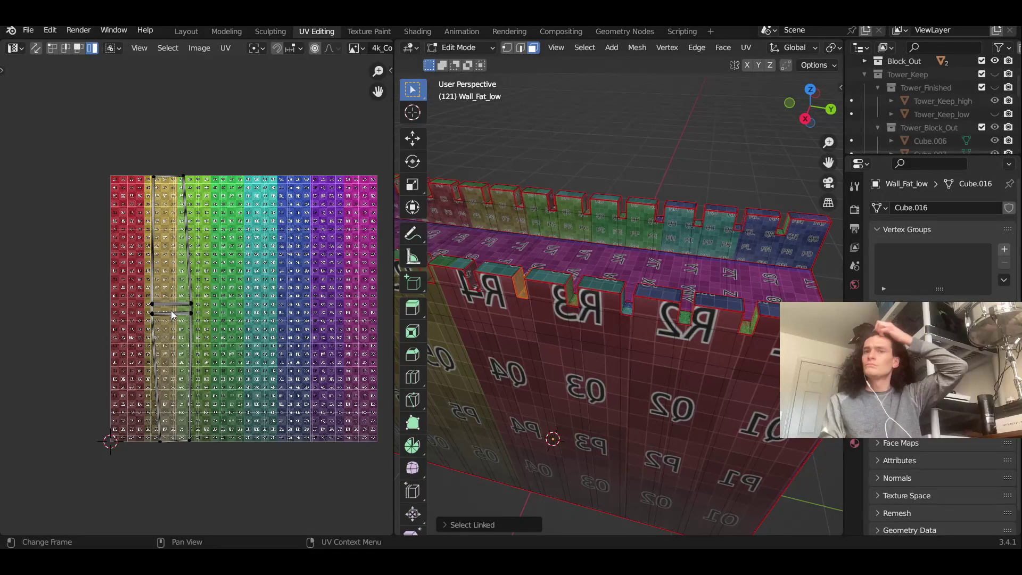
pyautogui.moveTo(315, 247); pyautogui.dragTo(136, 318)
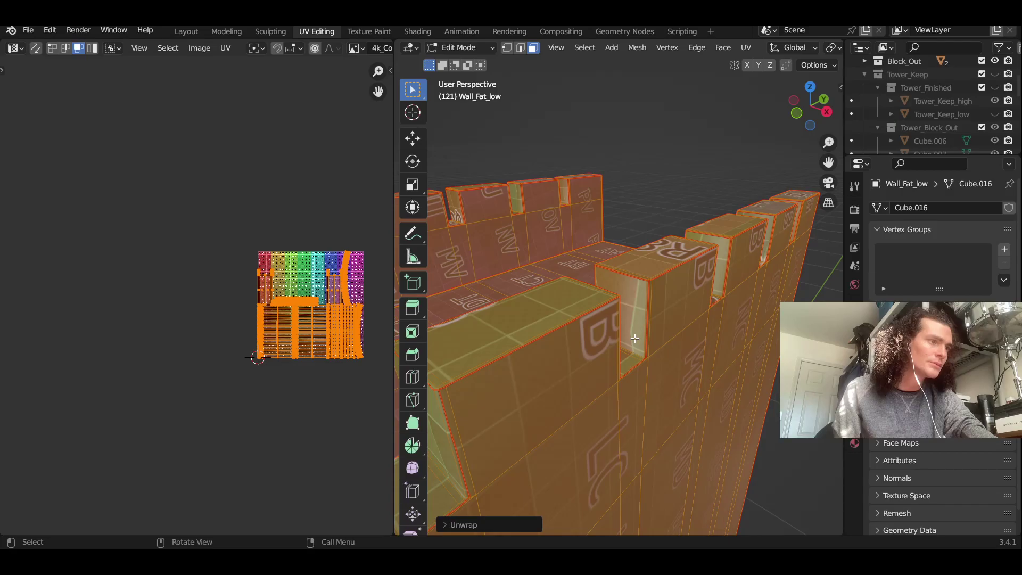
# Frame the battlement-gap UV island and scale its selected lower rows toward the centre face
pyautogui.moveTo(635, 339); pyautogui.dragTo(803, 300, button='middle')
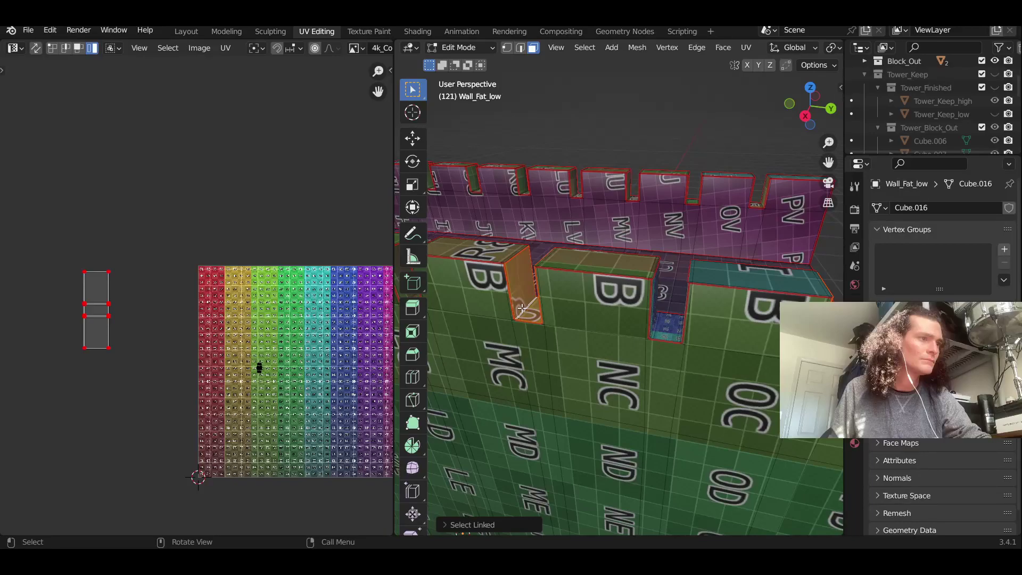
pyautogui.press('KP_Decimal')
pyautogui.press('s')
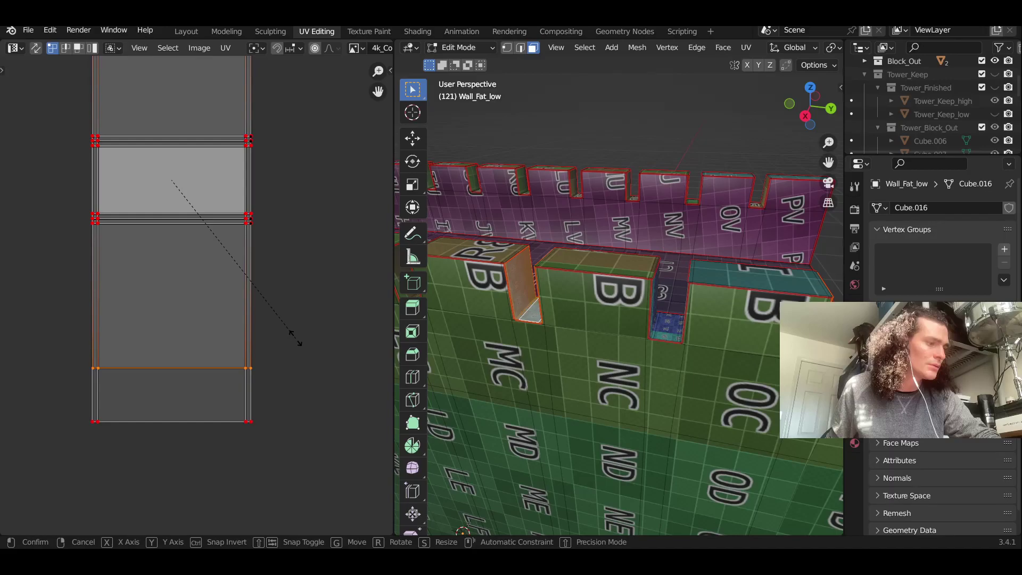
pyautogui.click(221, 339)
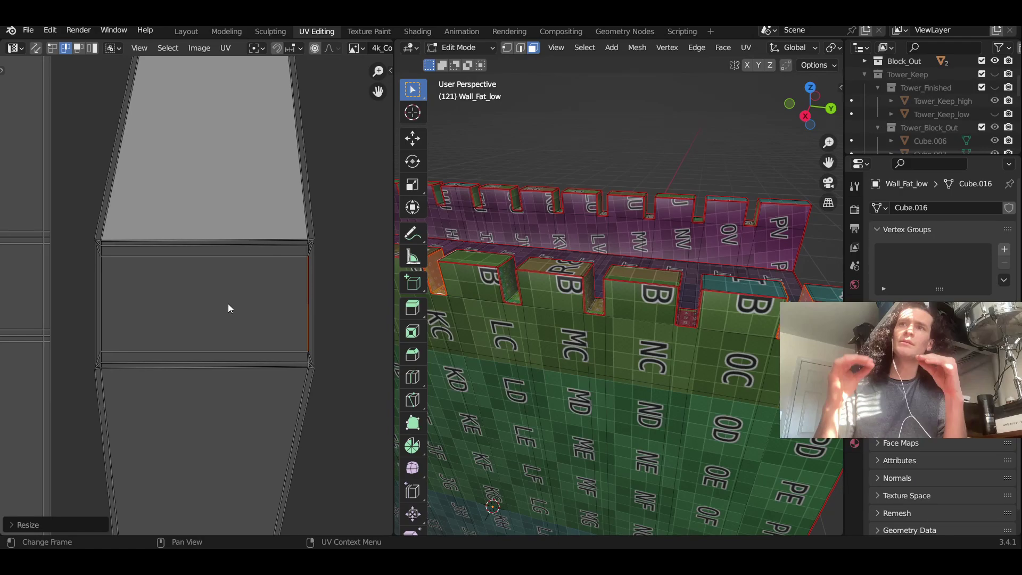
# Select the whole battlement-gap UV island and scale it uniformly
pyautogui.press('a')
pyautogui.press('s')
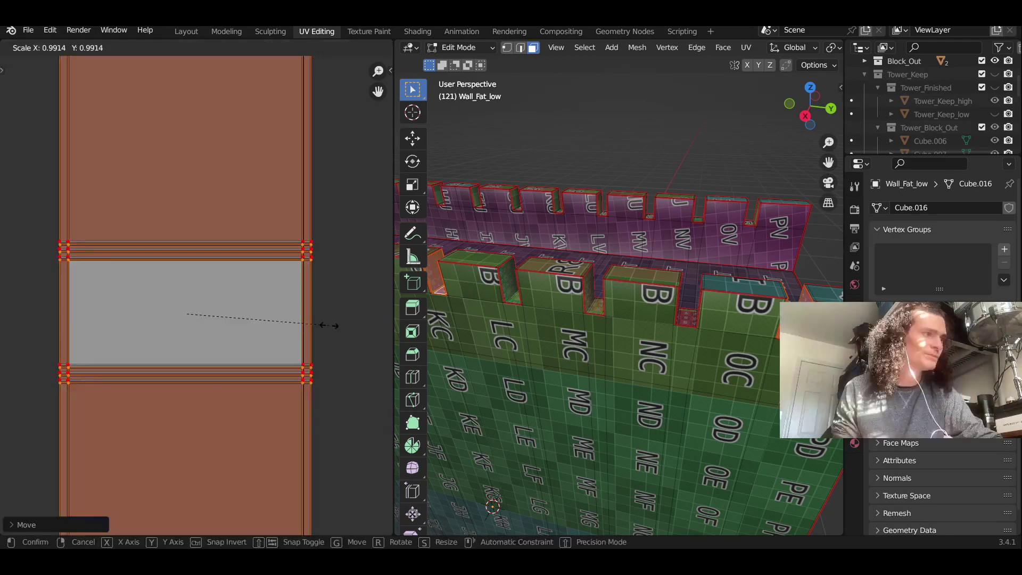